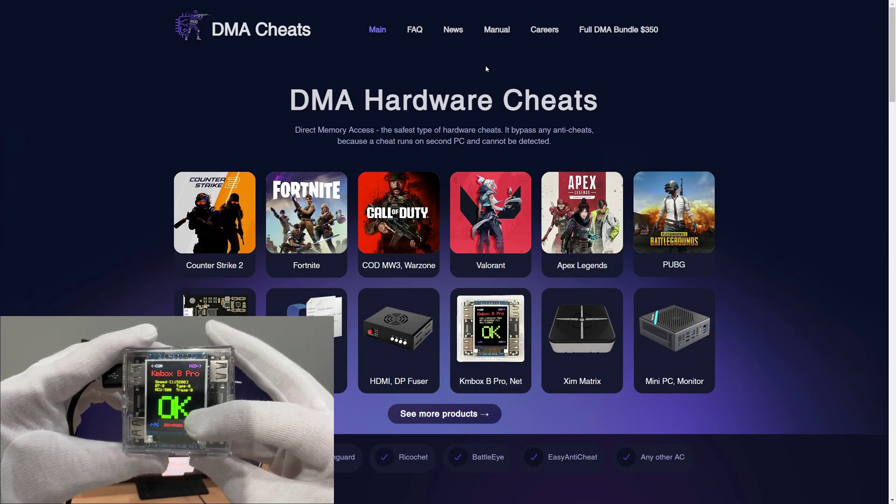
Step: Open the Kmbox B Pro guide from Manual and highlight the latest firmware version 20240813
left_click(497, 29)
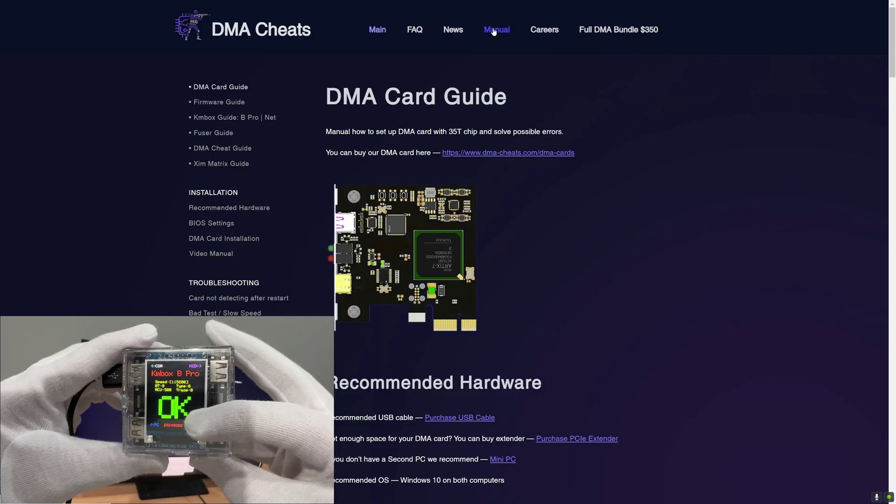
left_click(252, 117)
scroll(283, 260, "down", 2)
scroll(284, 260, "down", 5)
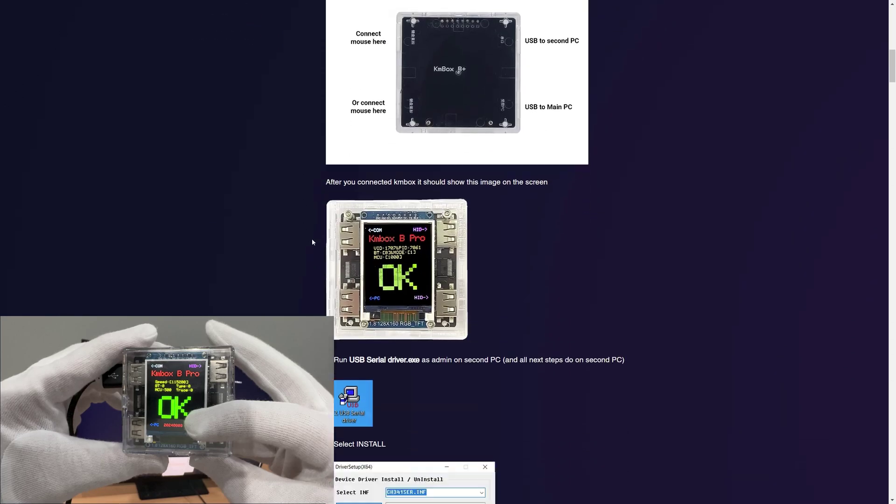
scroll(309, 240, "down", 5)
scroll(322, 235, "down", 5)
scroll(330, 231, "down", 5)
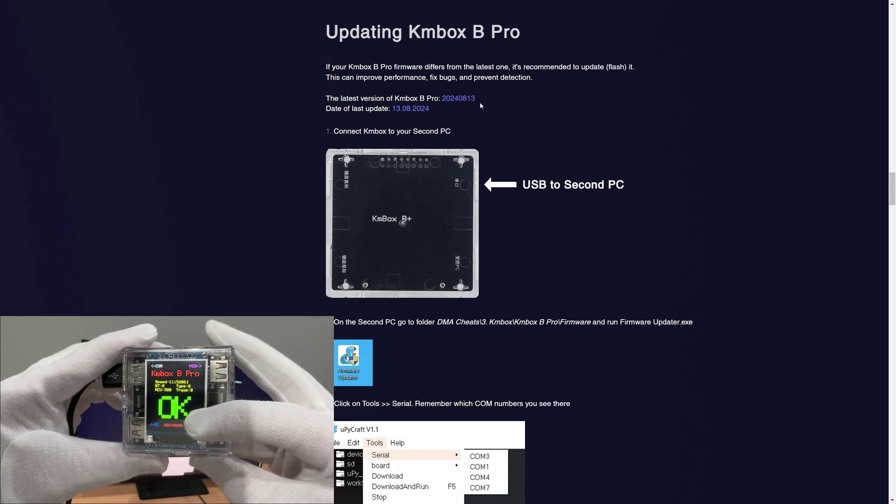
left_click_drag(455, 99, 442, 98)
left_click(499, 104)
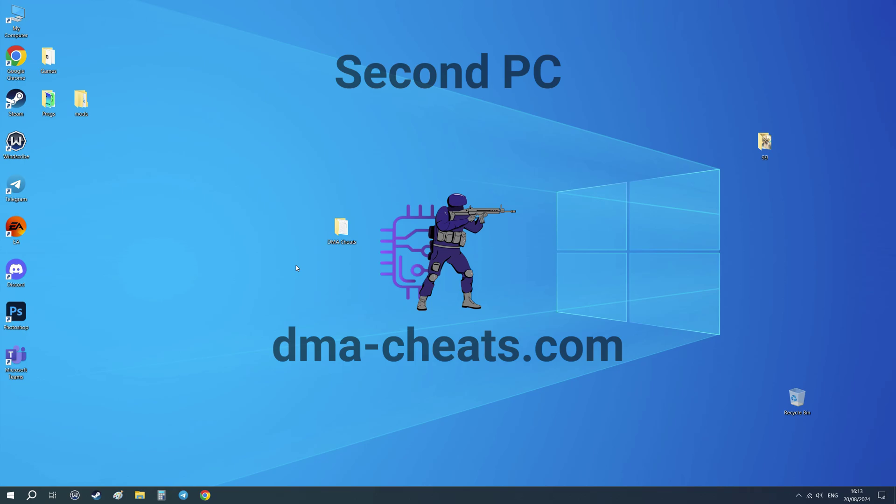
Step: Launch Firmware Updater from DMA Cheats > 3. Kmbox > Kmbox B Pro as administrator, dismissing the font warning
double_click(342, 230)
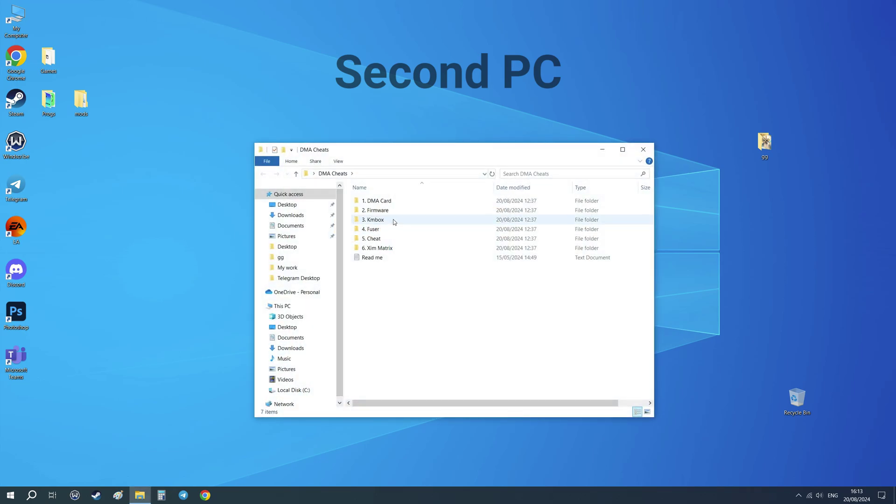
double_click(394, 219)
double_click(397, 202)
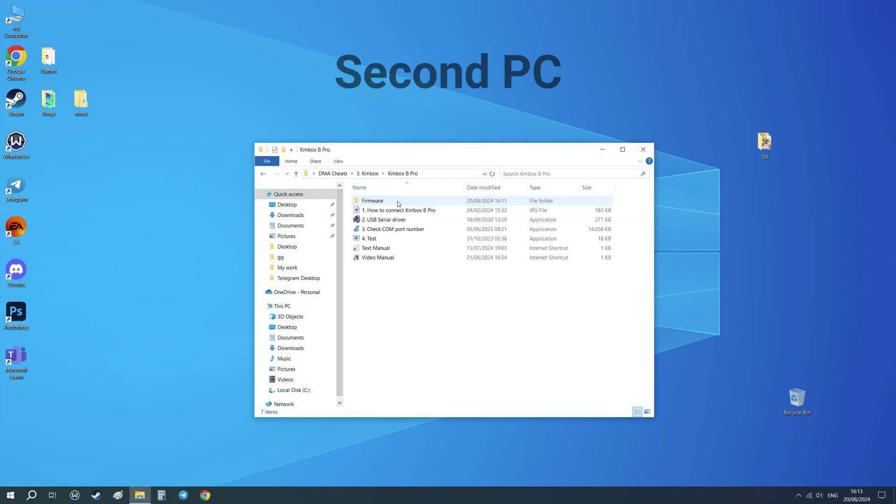
double_click(371, 201)
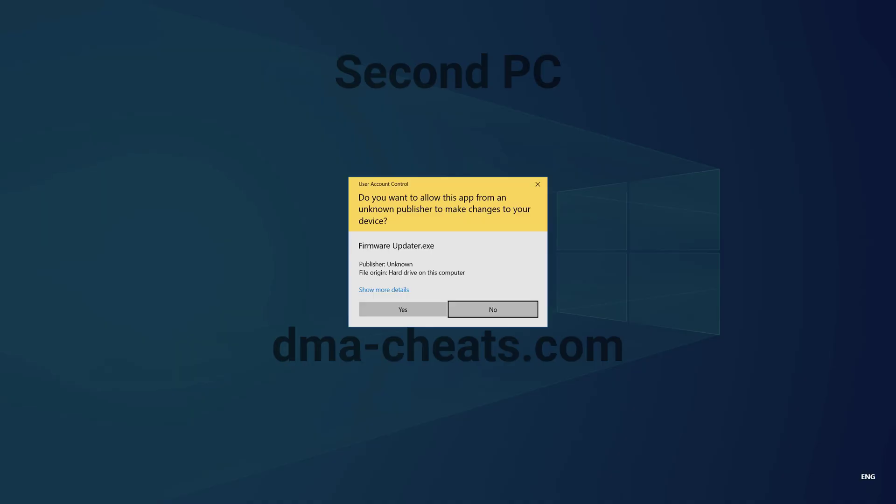
left_click(406, 309)
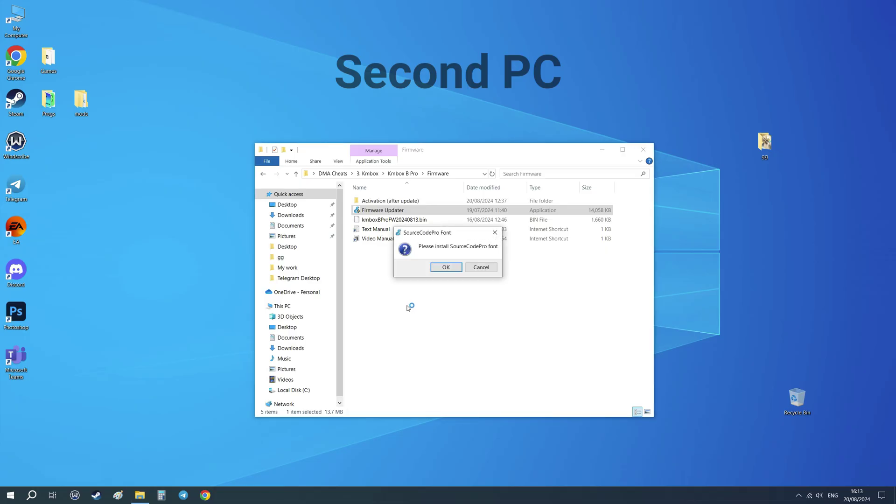
left_click(481, 268)
Step: Connect uPyCraft to the device on serial port COM4 via Tools > Serial
left_click(312, 121)
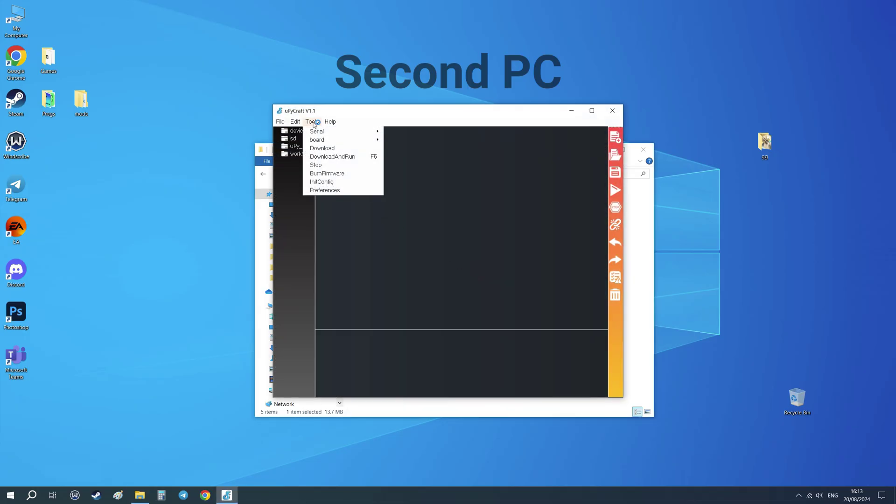
mouse_move(317, 131)
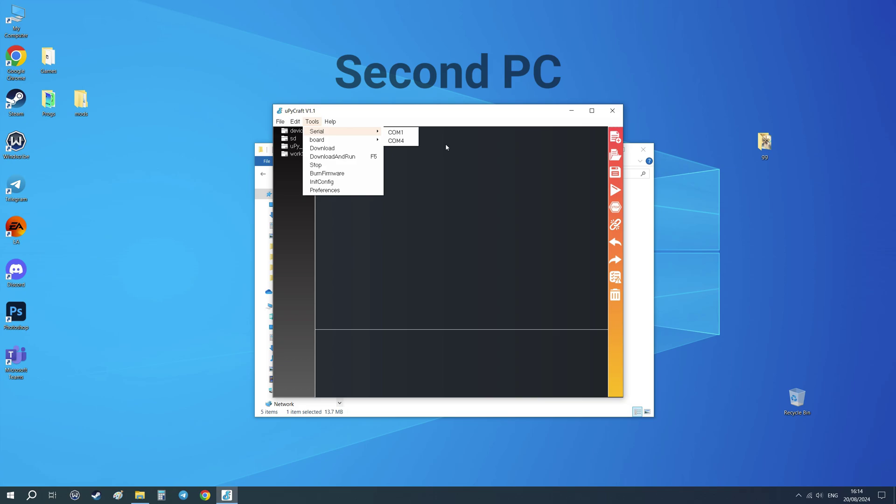
left_click(410, 141)
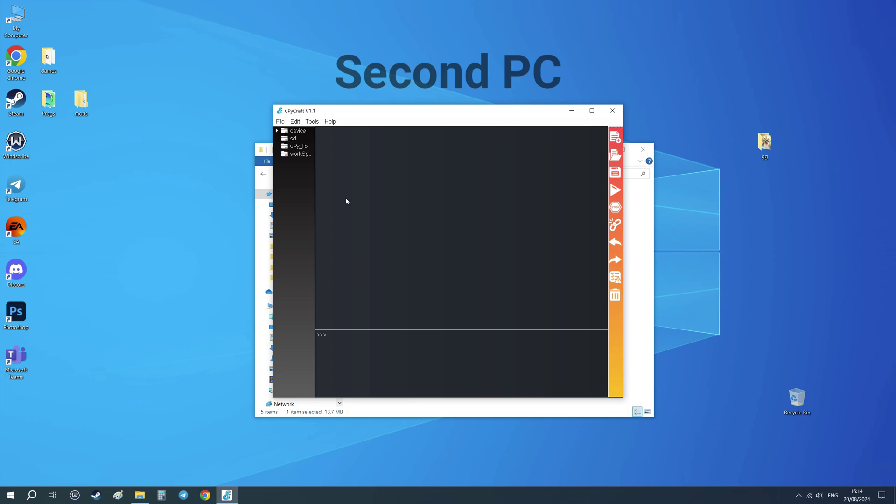
Step: Set BurnFirmware to address 0x1000, erase flash yes, port COM4, and Users firmware source
left_click(316, 123)
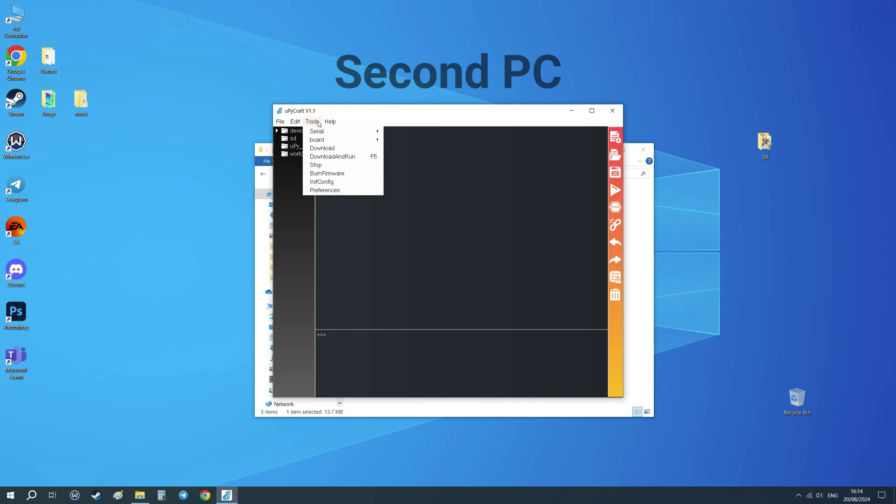
left_click(329, 174)
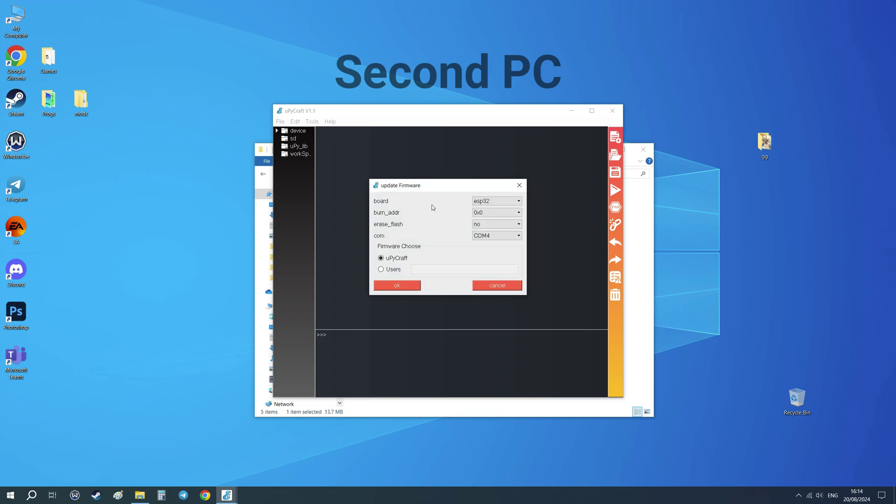
left_click(486, 215)
left_click(487, 227)
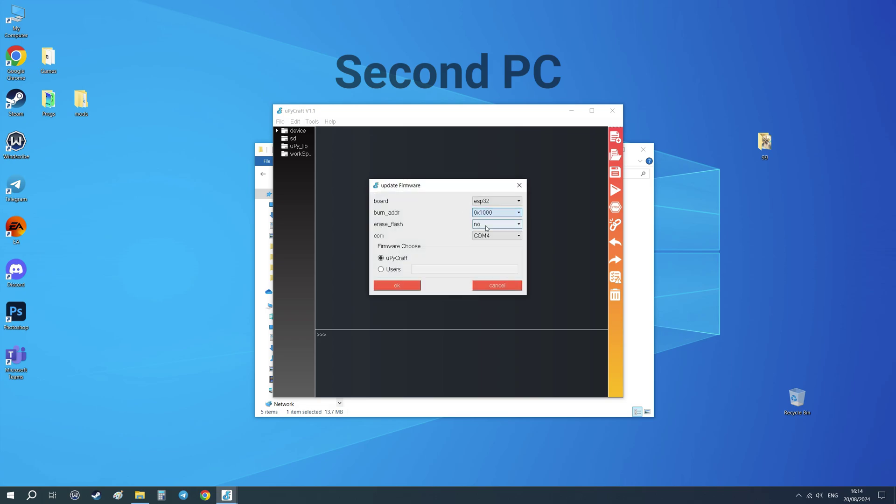
left_click(497, 224)
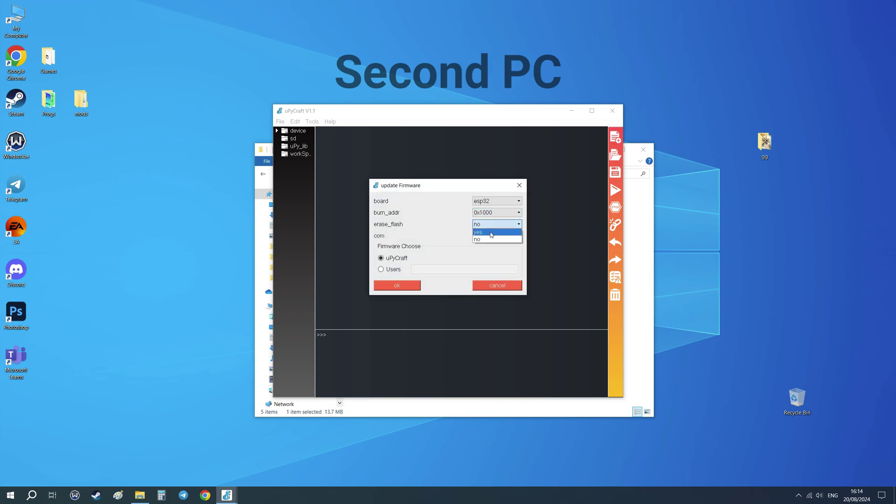
left_click(494, 231)
left_click(488, 235)
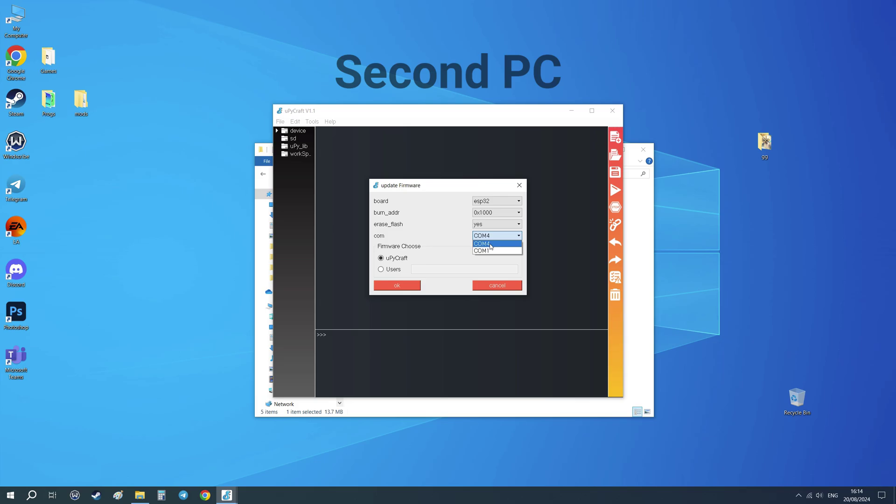
left_click(490, 245)
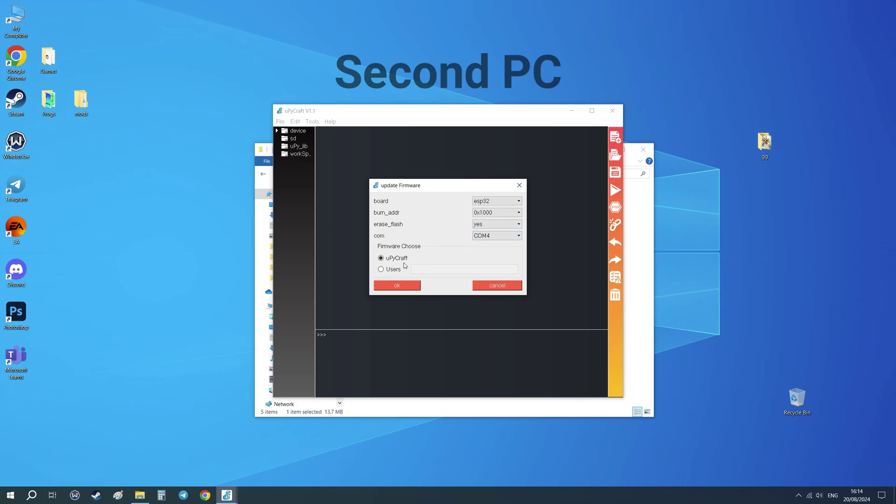
left_click(391, 272)
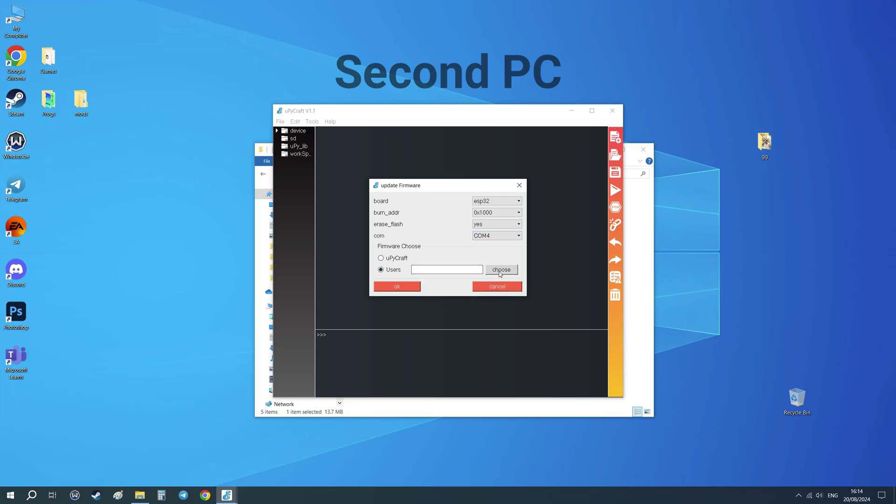
Step: Select kmboxBProFW20240813.bin from DMA Cheats > 3. Kmbox > Kmbox B Pro > Firmware as the user firmware
left_click(499, 271)
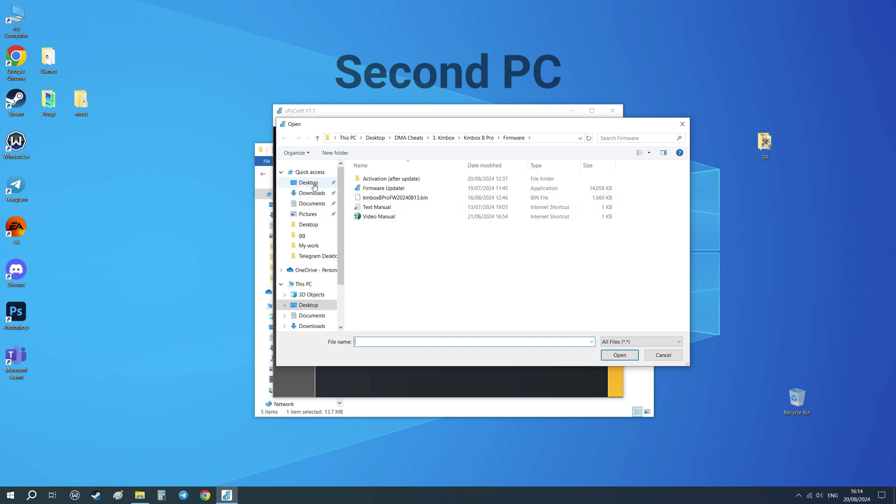
double_click(383, 179)
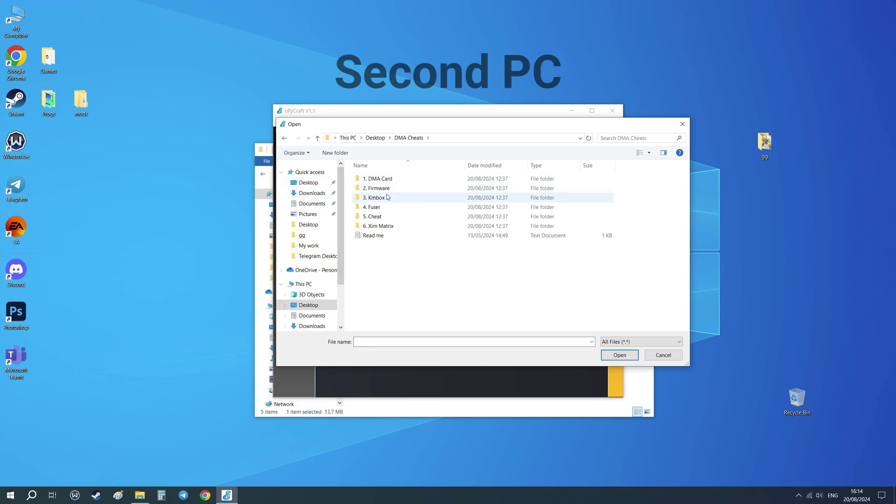
double_click(385, 198)
double_click(391, 180)
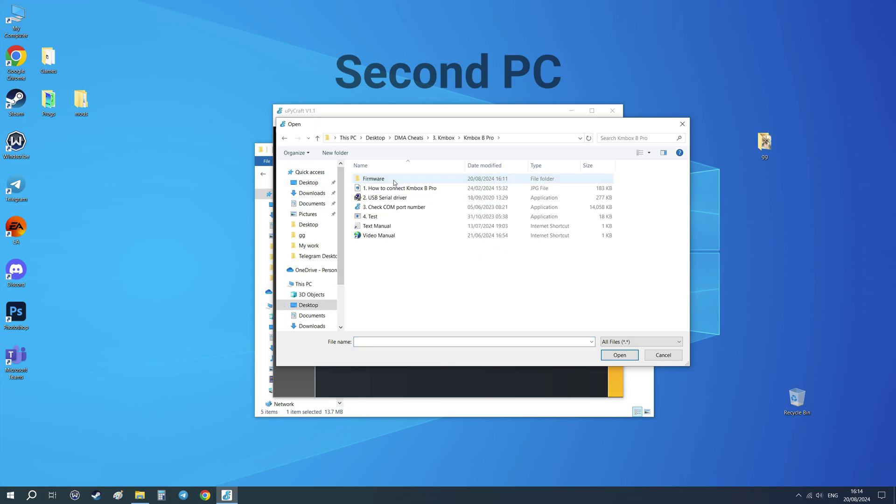
double_click(394, 180)
left_click(394, 199)
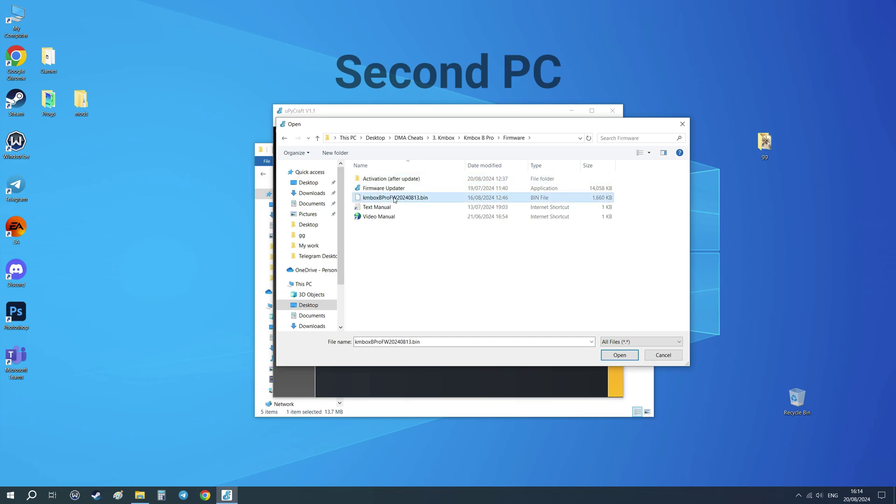
left_click(621, 356)
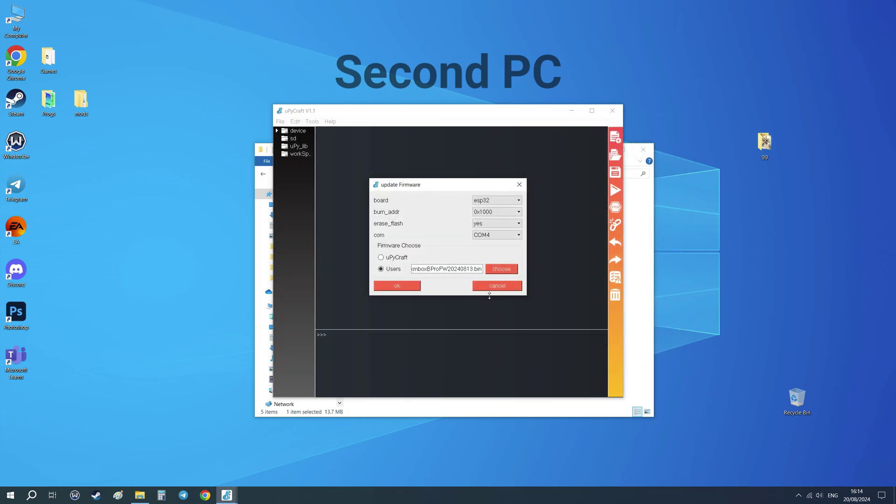
Step: Start the firmware burn onto the Kmbox board with ok
left_click(397, 286)
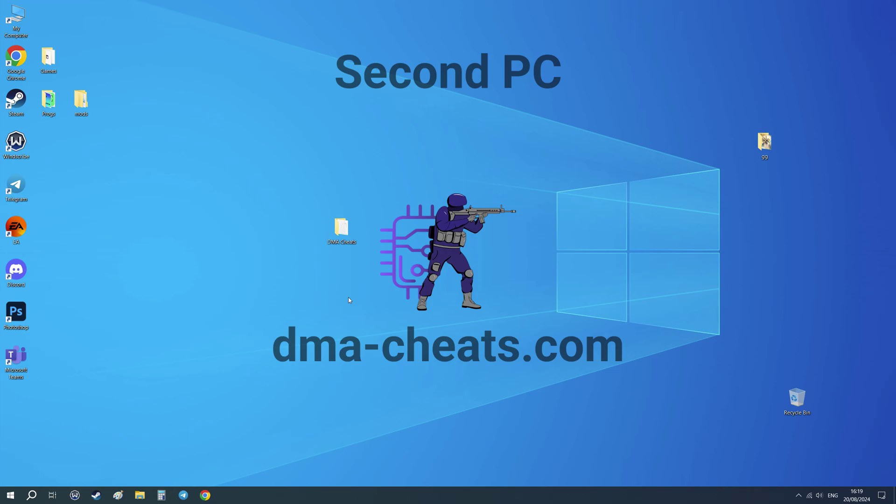
Step: Launch the kmboxB activation tool from Kmbox B Pro > Firmware > Activation (after update)
double_click(339, 231)
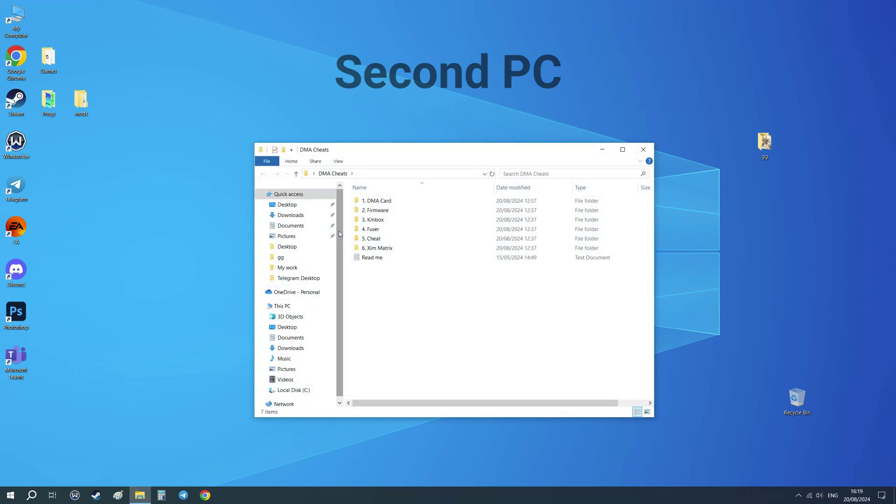
double_click(386, 219)
double_click(393, 202)
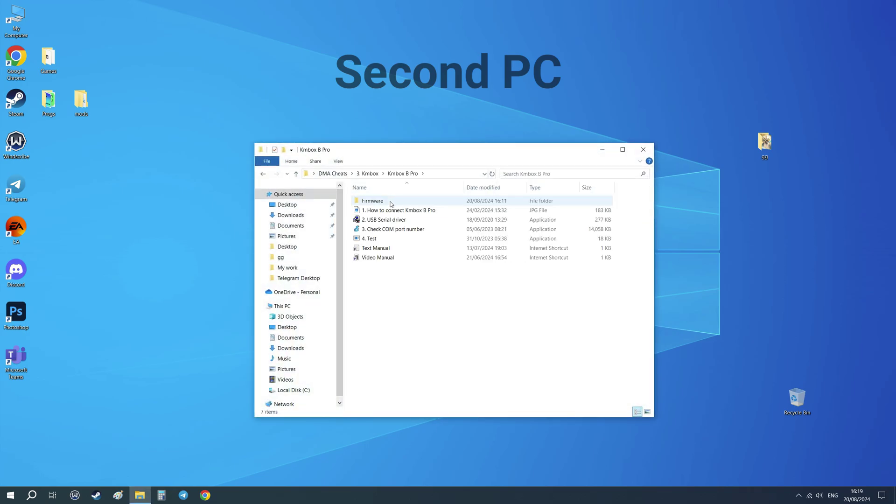
double_click(389, 203)
double_click(390, 203)
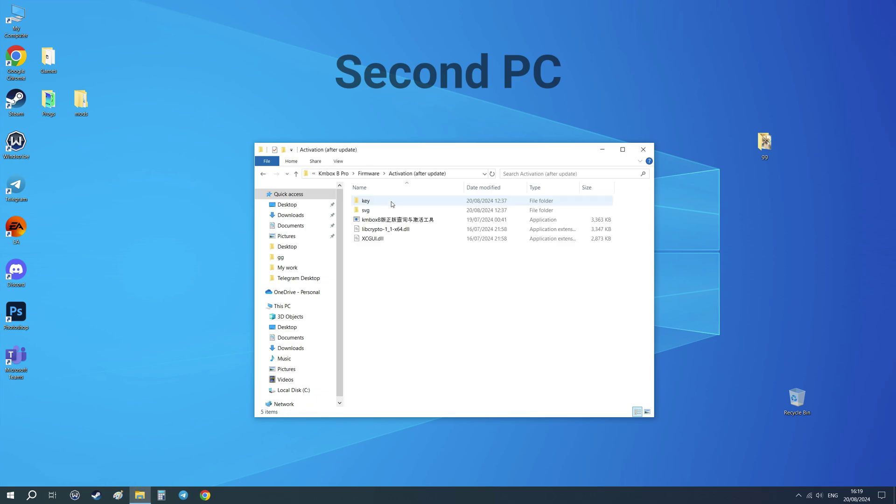
double_click(385, 220)
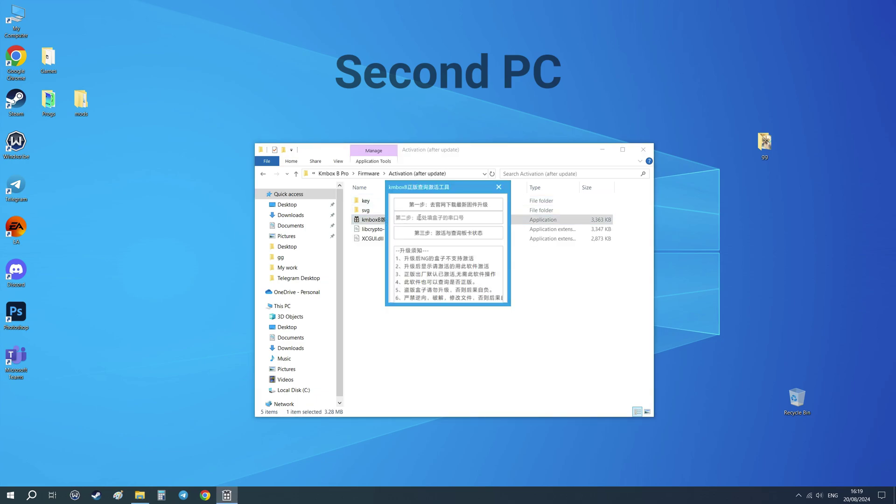
Step: Enter serial port 4 and run the activation and status check, repeating it once
left_click(449, 218)
type("4")
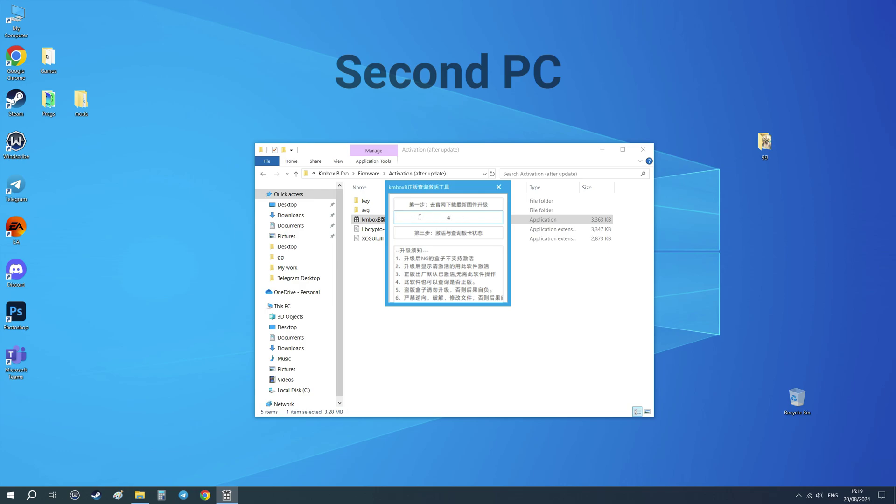
left_click(432, 233)
left_click(419, 217)
type("4")
left_click(434, 235)
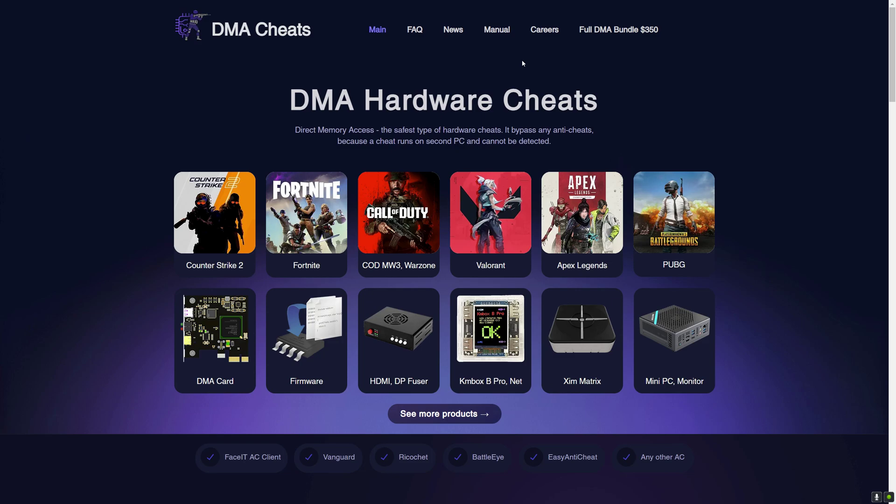
left_click(498, 32)
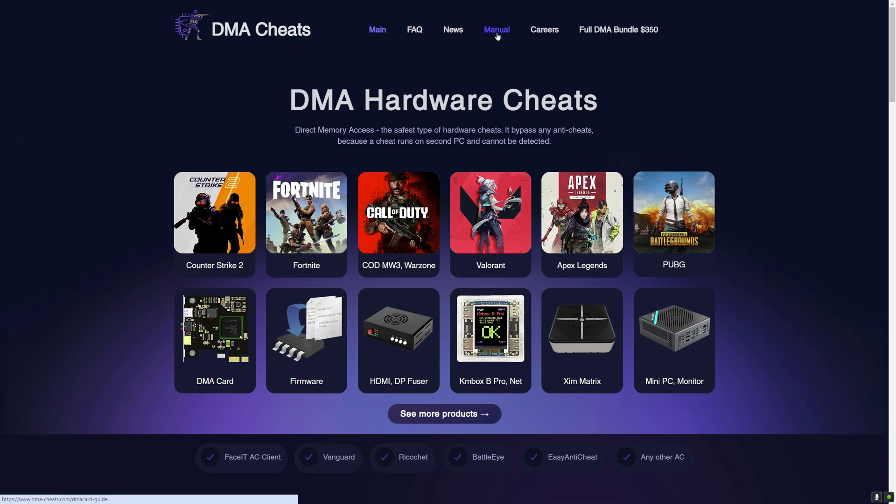
left_click(242, 119)
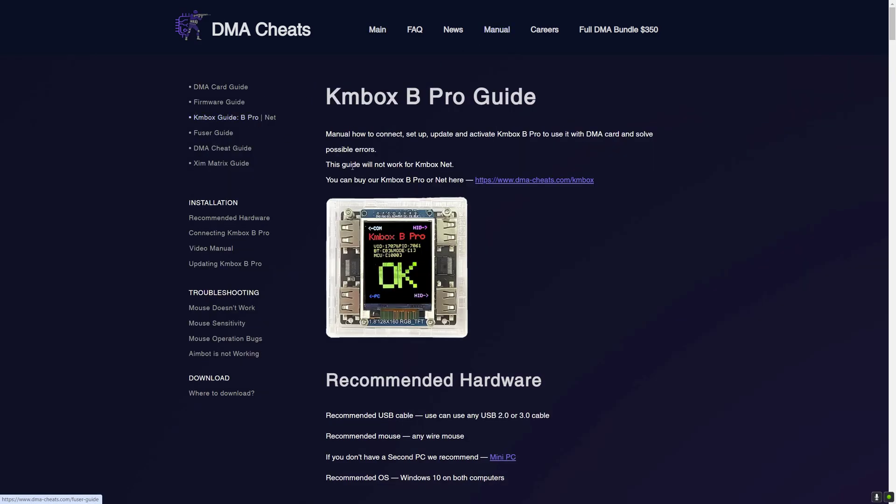
scroll(605, 260, "down", 2)
scroll(676, 255, "down", 3)
scroll(725, 252, "down", 2)
scroll(725, 252, "down", 1)
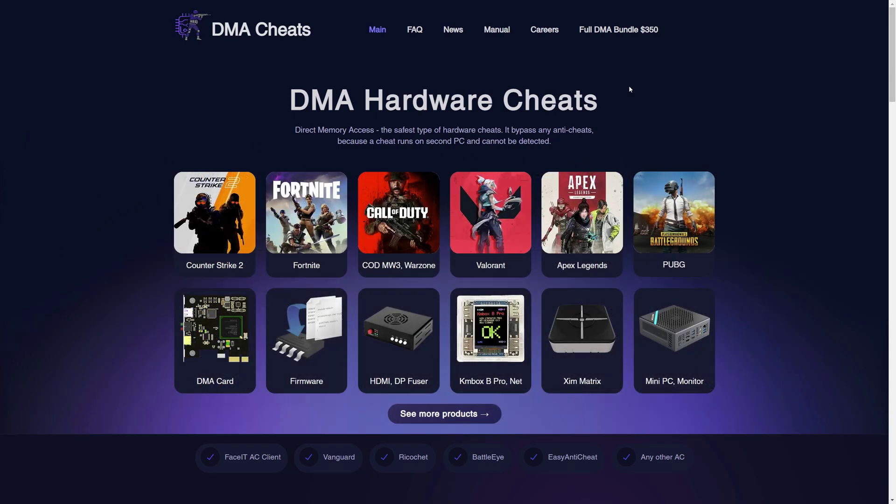
Step: Open the site's Manual section, landing on the DMA Card Guide page
left_click(497, 30)
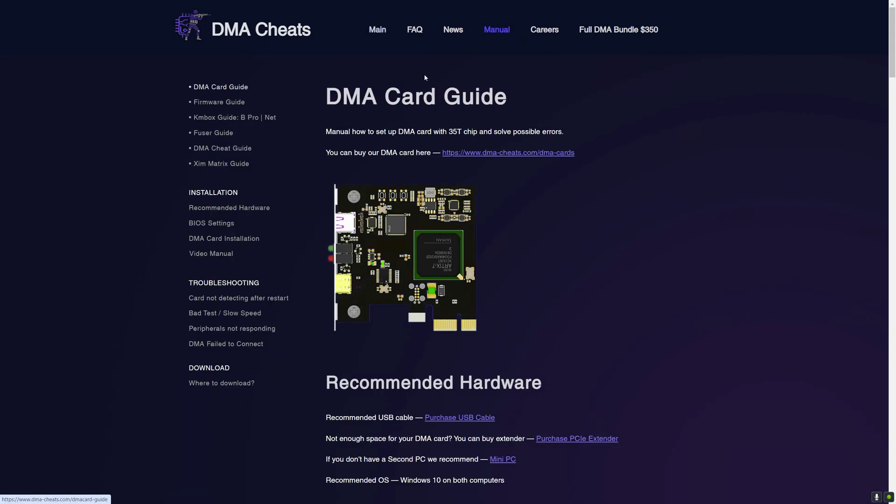